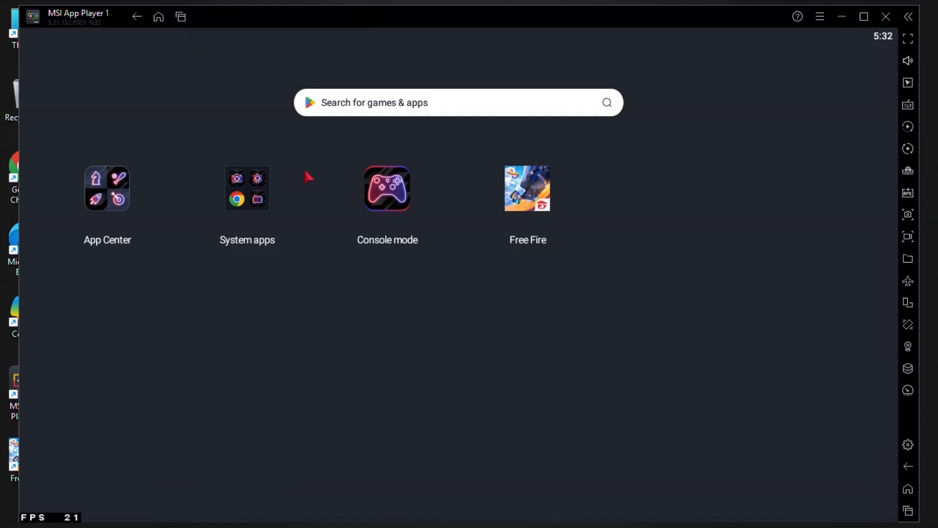
Open the emulator's Android Settings from the system apps and show the list of installed apps
click(245, 188)
click(377, 250)
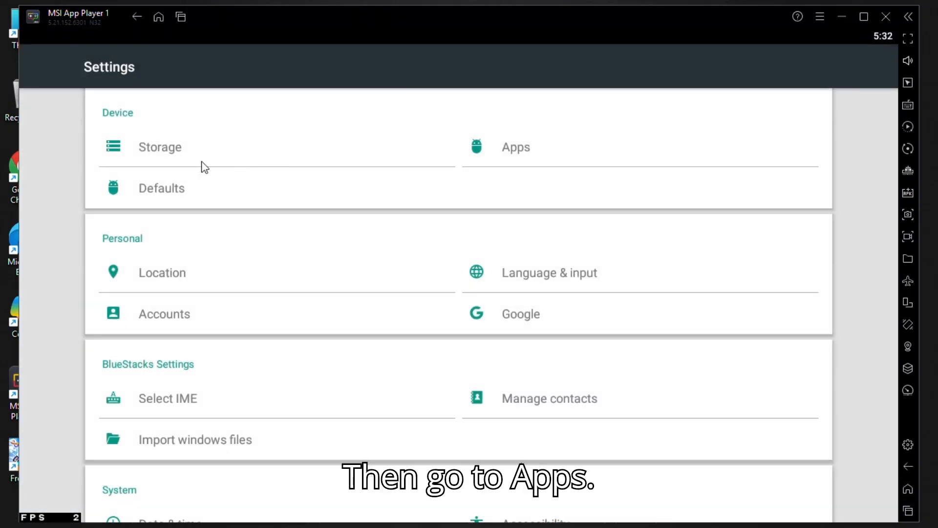
click(566, 151)
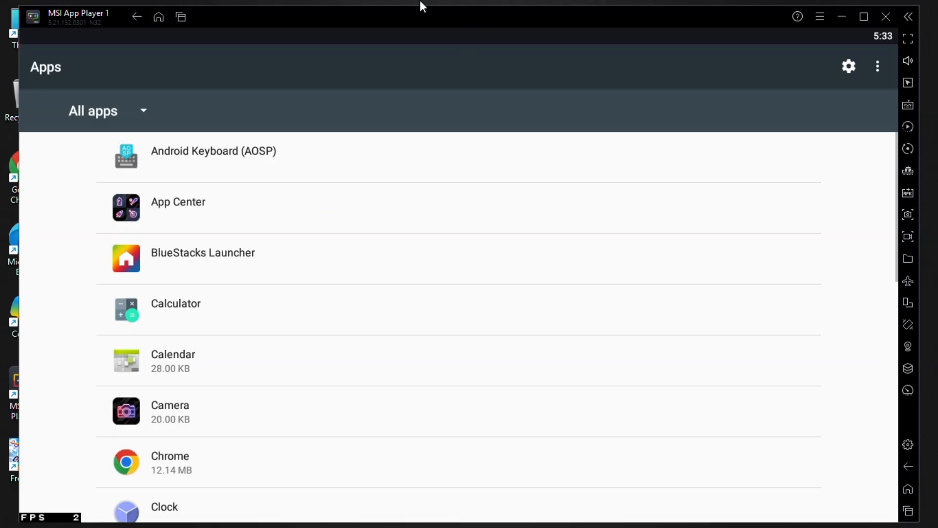
Disable the Calculator and Calendar apps, confirming each one and returning to the app list
click(237, 305)
click(332, 171)
click(604, 303)
click(43, 69)
click(251, 368)
click(278, 161)
click(602, 303)
click(43, 67)
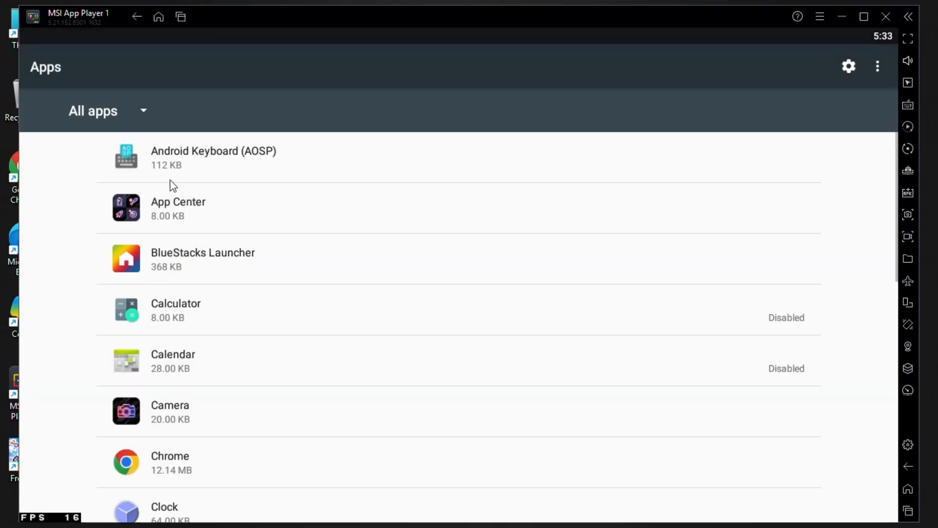
Disable the Camera app, confirm it, and return to the app list
click(244, 419)
click(314, 163)
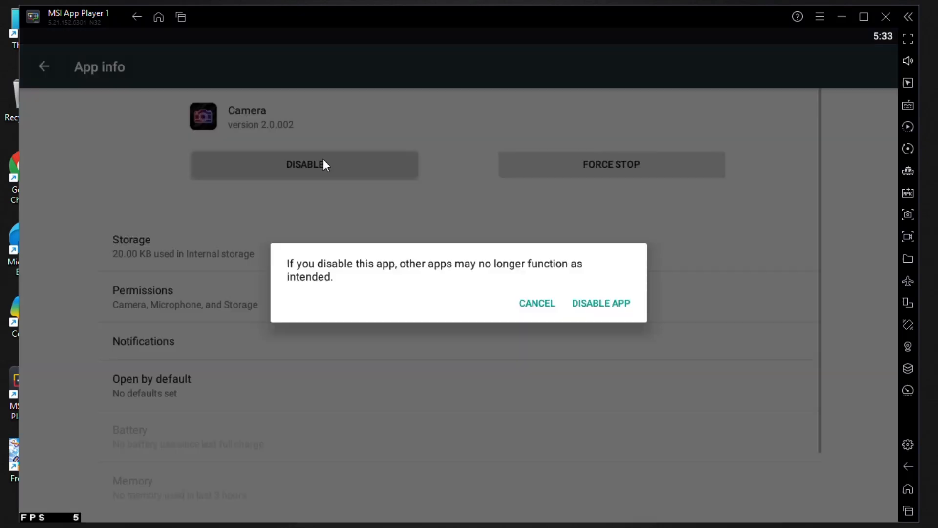
click(606, 304)
click(43, 66)
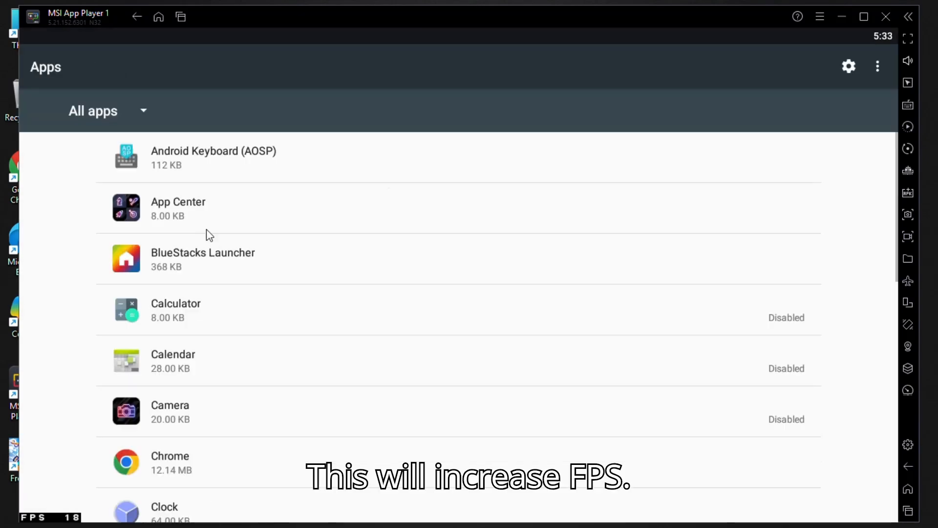
Disable the Clock and Contacts apps, confirming each one and returning to the app list
click(242, 360)
click(326, 168)
click(603, 304)
click(43, 66)
scroll(254, 306, down, 3)
click(256, 286)
click(327, 166)
click(605, 305)
click(311, 165)
click(247, 157)
click(605, 306)
click(49, 69)
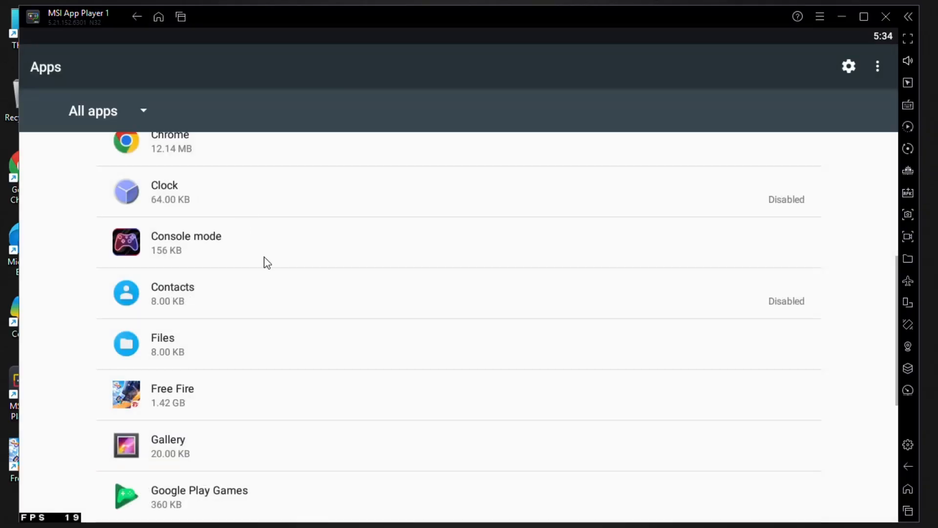
View the Files app's info page, and disable the Gallery app
click(258, 352)
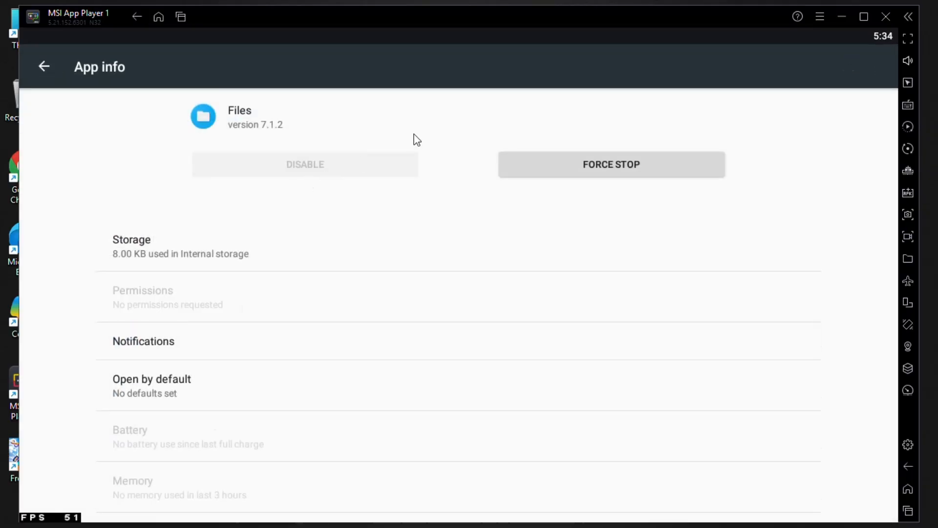
click(46, 72)
scroll(220, 332, down, 3)
click(241, 320)
click(311, 167)
click(607, 311)
click(46, 73)
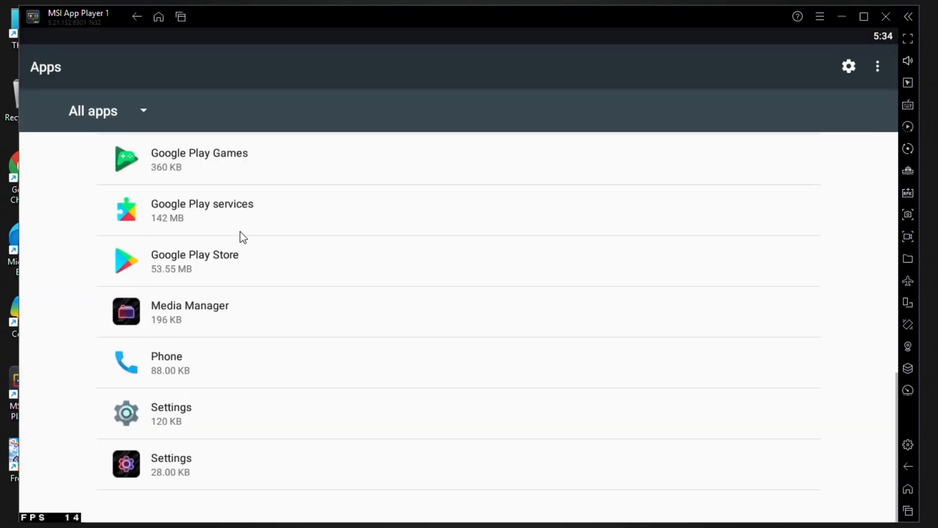
Disable the Phone app near the end of the app list and confirm it
scroll(201, 377, down, 2)
click(245, 377)
click(293, 166)
click(585, 311)
click(44, 67)
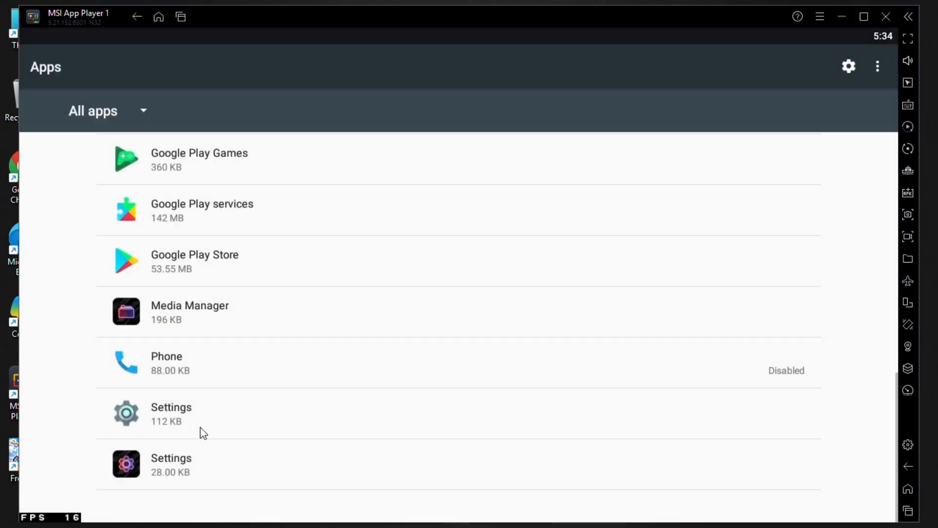
Close MSI App Player with confirmation and refresh the Windows desktop
click(885, 20)
click(542, 289)
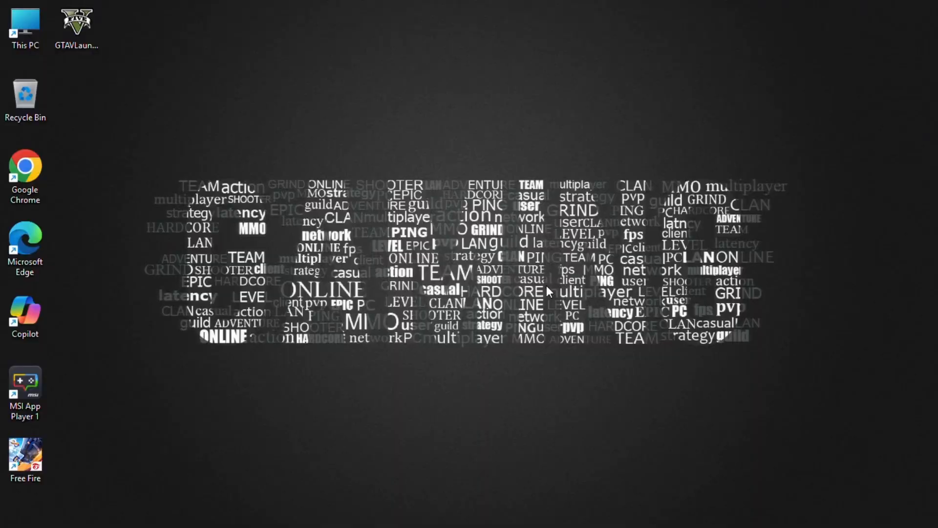
right_click(529, 149)
click(591, 210)
right_click(500, 151)
click(548, 205)
Open Task Manager and show its list of startup apps
mouse_move(490, 525)
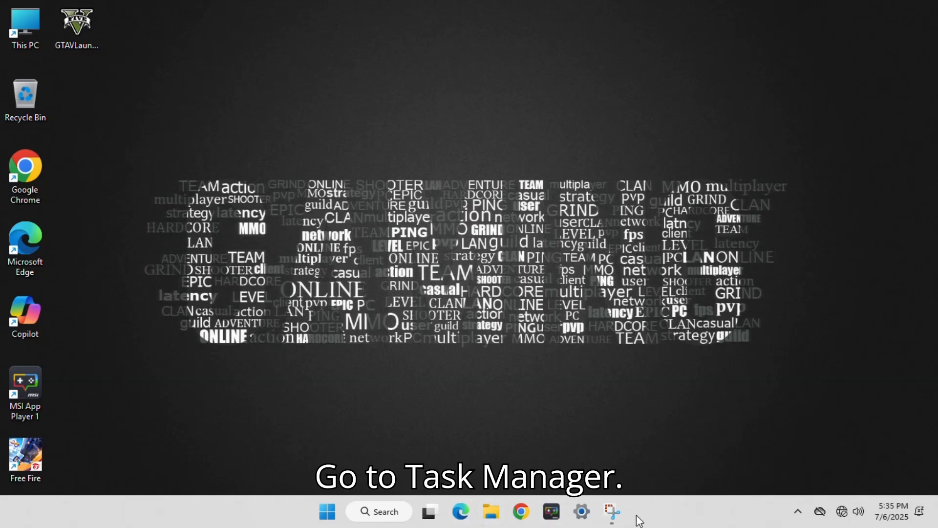
right_click(670, 517)
click(721, 463)
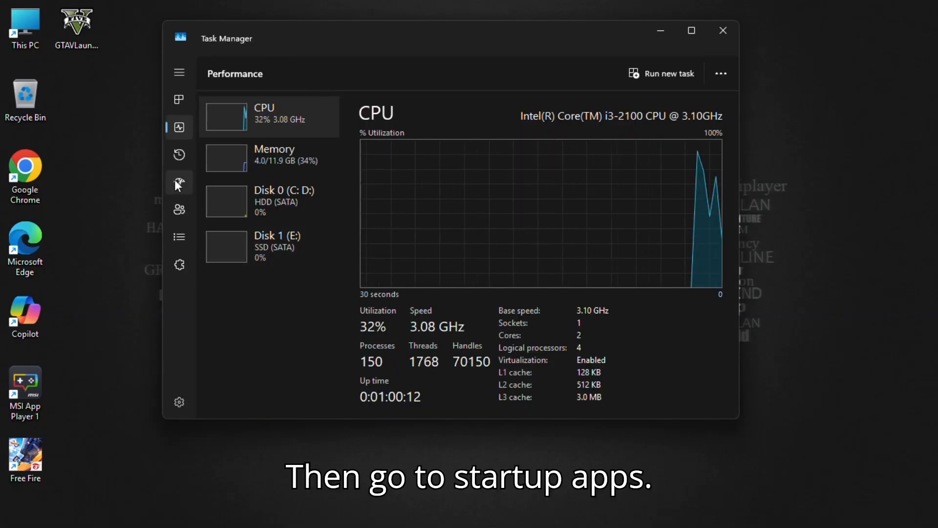
click(179, 188)
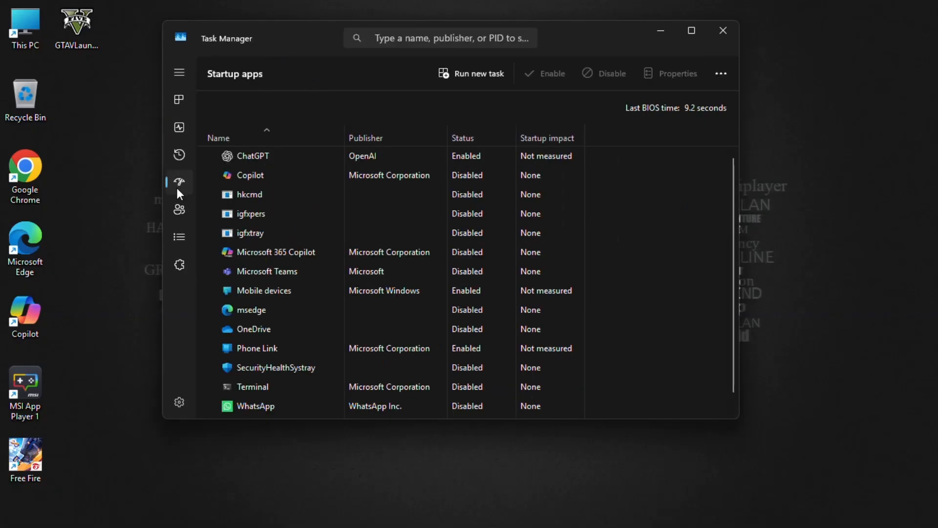
Check the startup options of Copilot, and switch the ChatGPT startup app to disabled and back to enabled
right_click(397, 179)
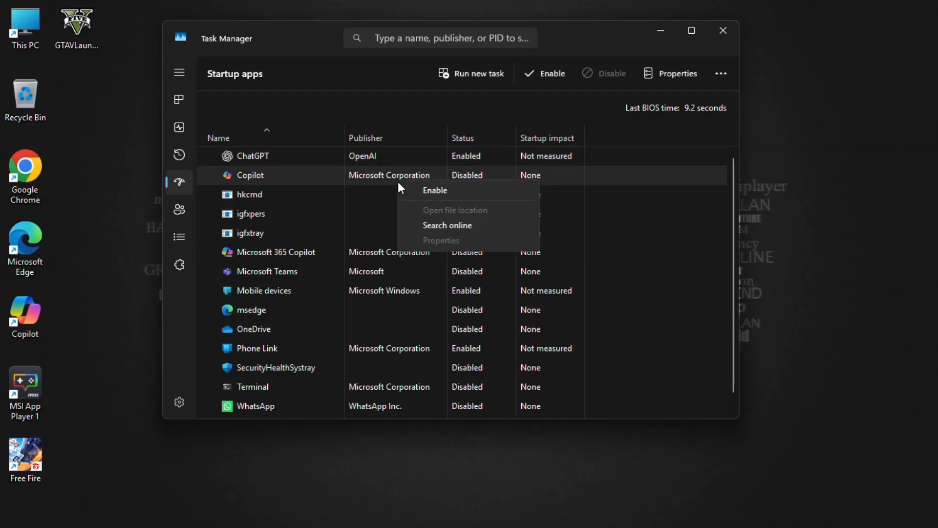
click(462, 192)
right_click(379, 157)
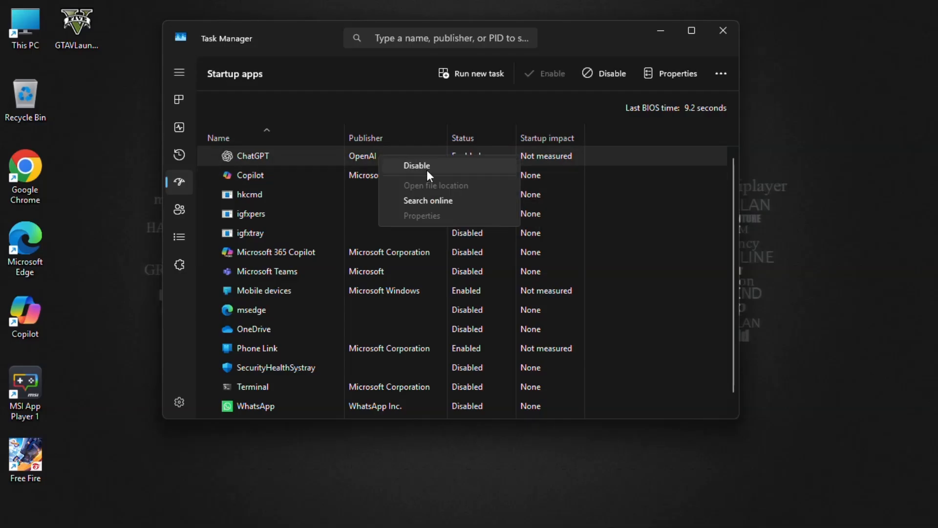
click(426, 166)
right_click(394, 160)
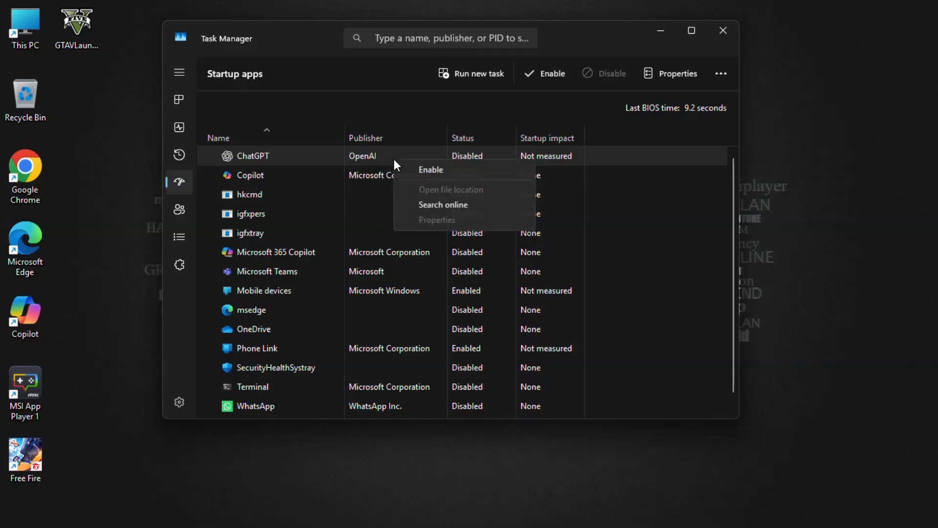
click(426, 171)
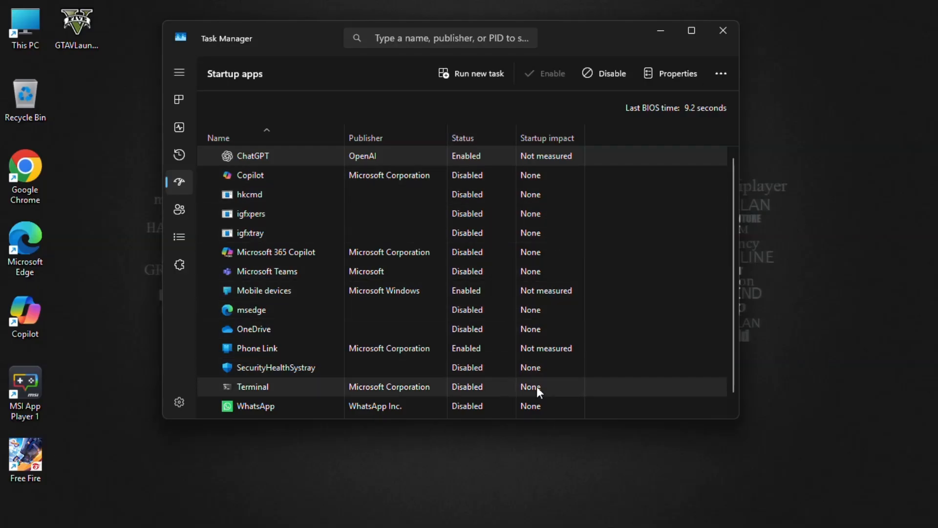
Disable the Mobile devices and Phone Link startup apps, and close Task Manager
click(449, 290)
right_click(479, 292)
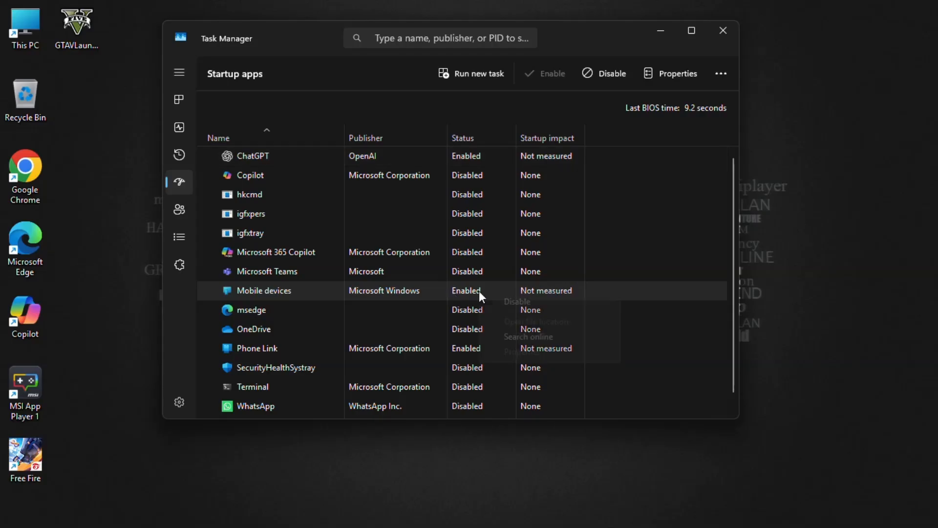
click(518, 302)
scroll(440, 305, down, 1)
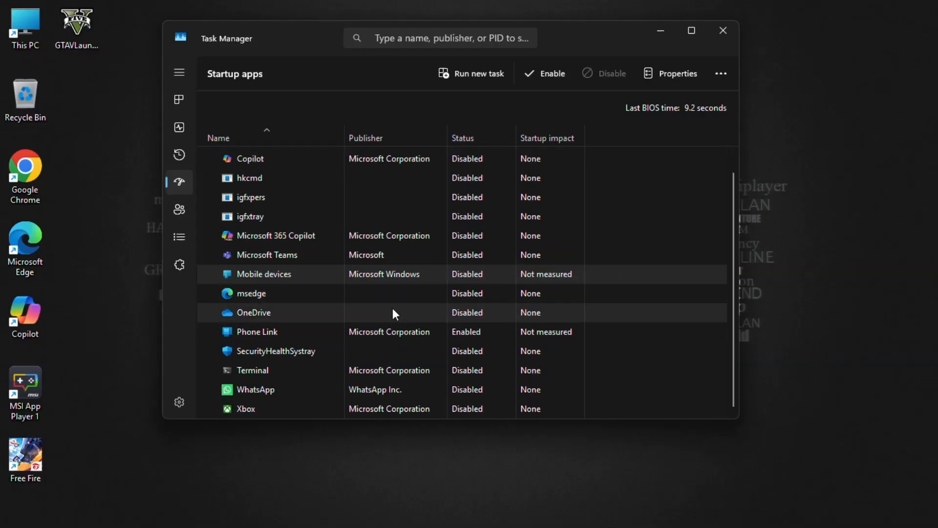
right_click(447, 331)
click(489, 340)
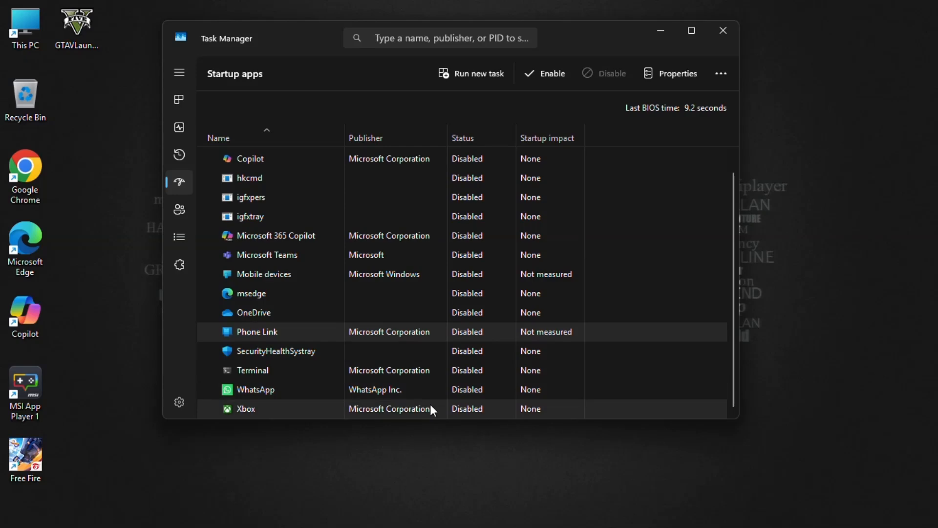
scroll(426, 364, up, 1)
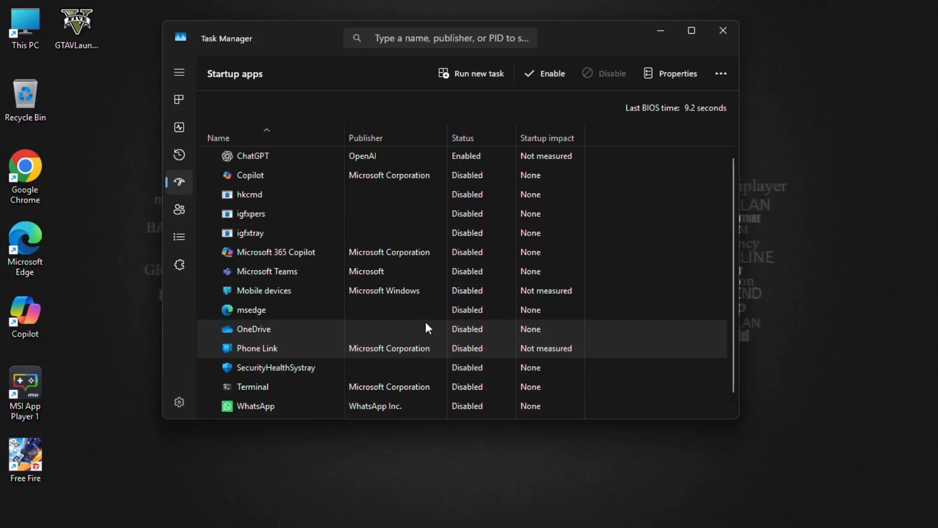
key(alt+F4)
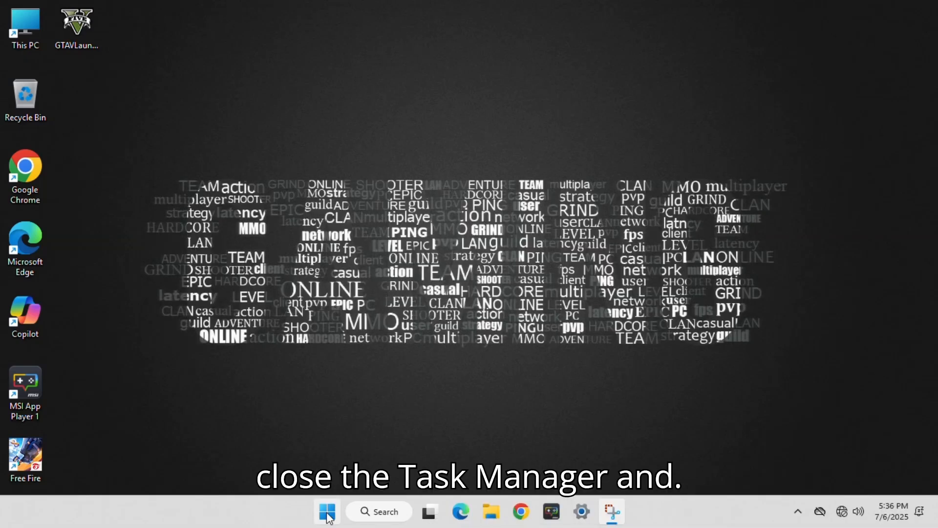
Search Windows for "edit" and open the Edit power plan settings
click(327, 513)
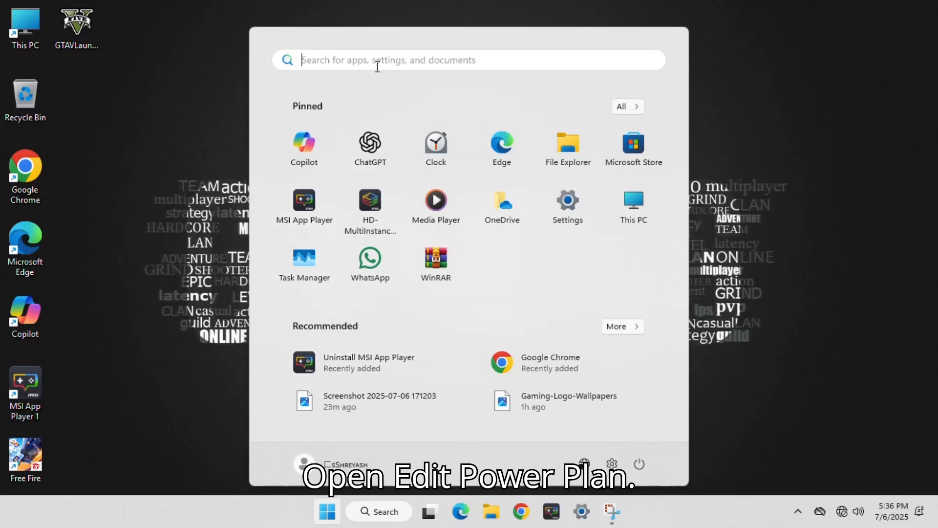
text(edit)
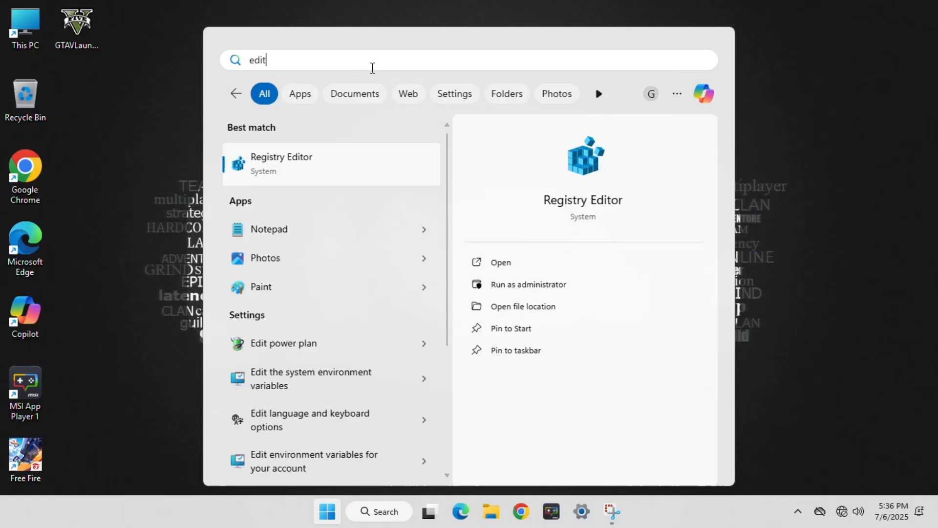
click(320, 346)
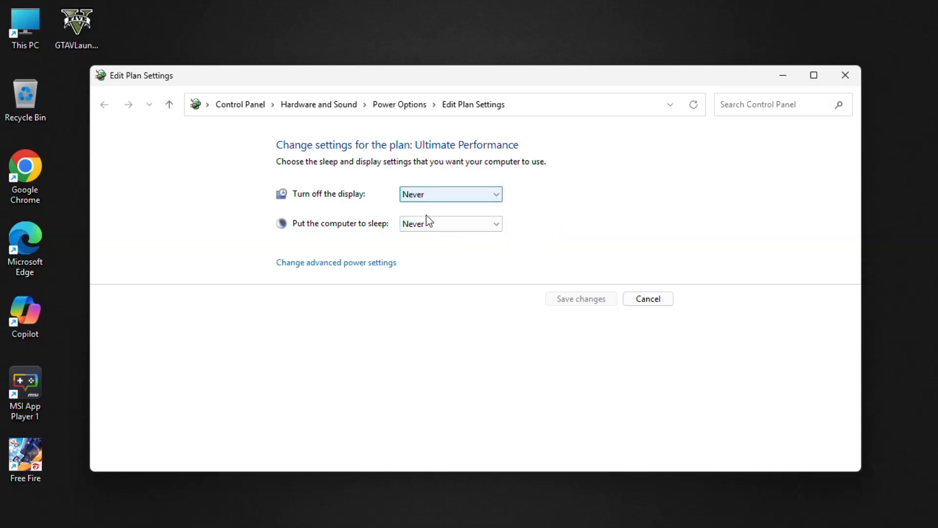
Choose the active Ultimate Performance plan in the advanced power settings and confirm the dialog
click(339, 266)
click(176, 172)
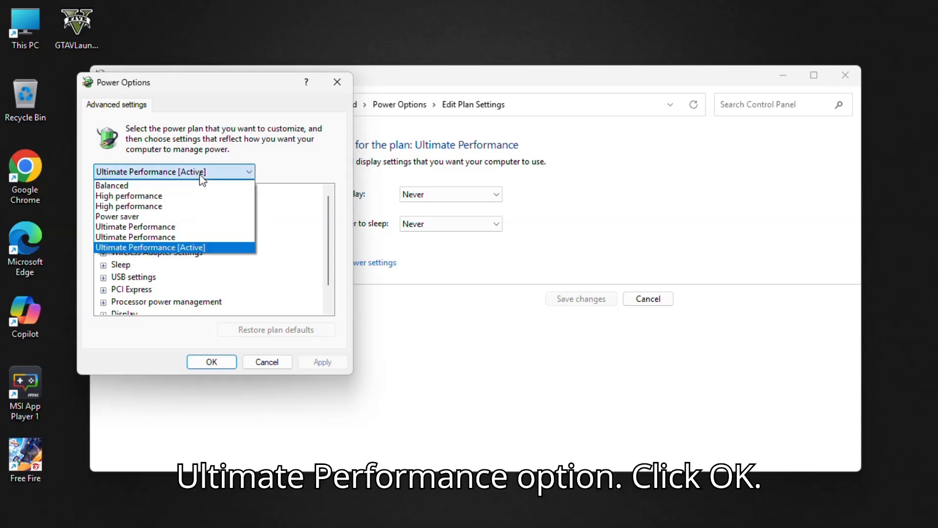
click(189, 247)
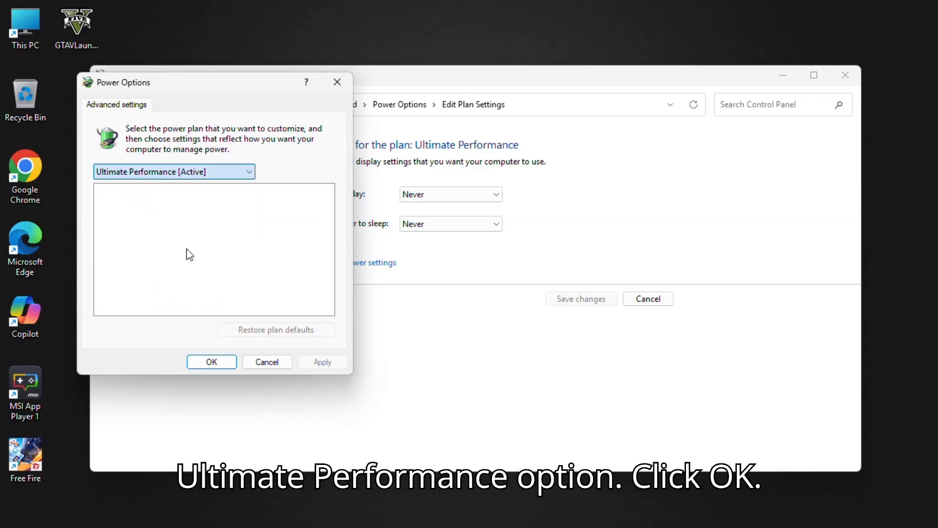
click(219, 366)
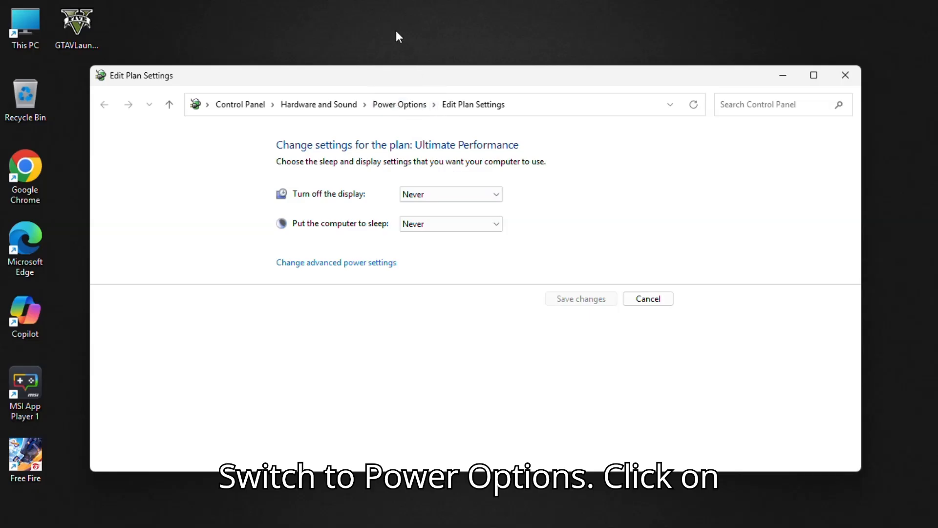
In Power Options, try to select the last Ultimate Performance plan among the additional plans, and close the window
click(289, 290)
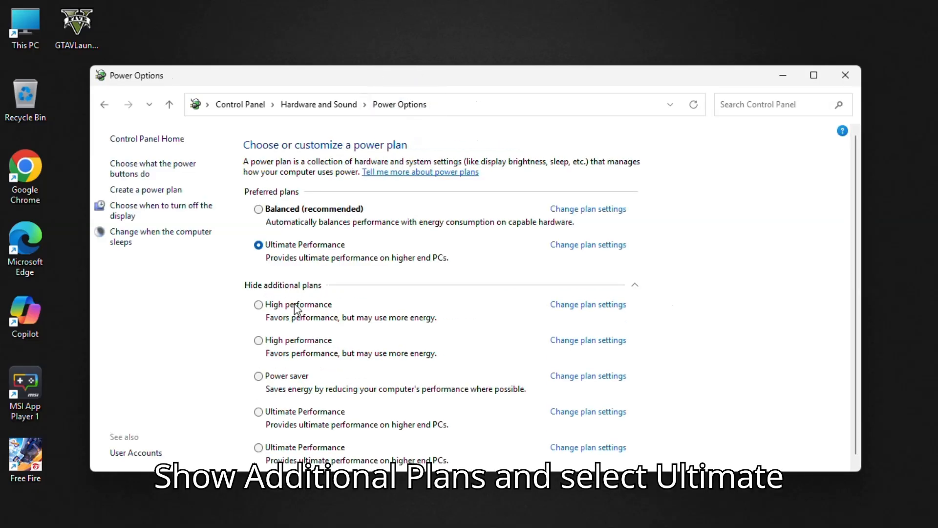
scroll(256, 386, down, 1)
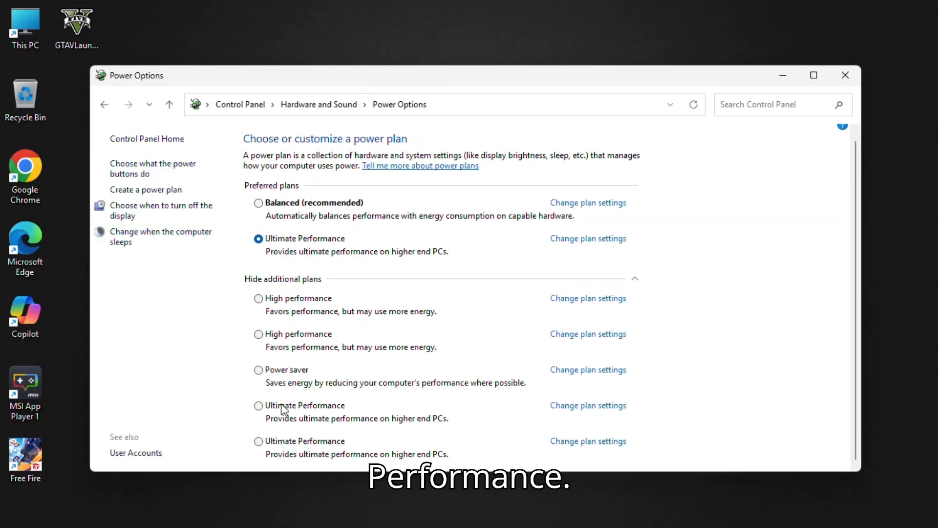
click(262, 443)
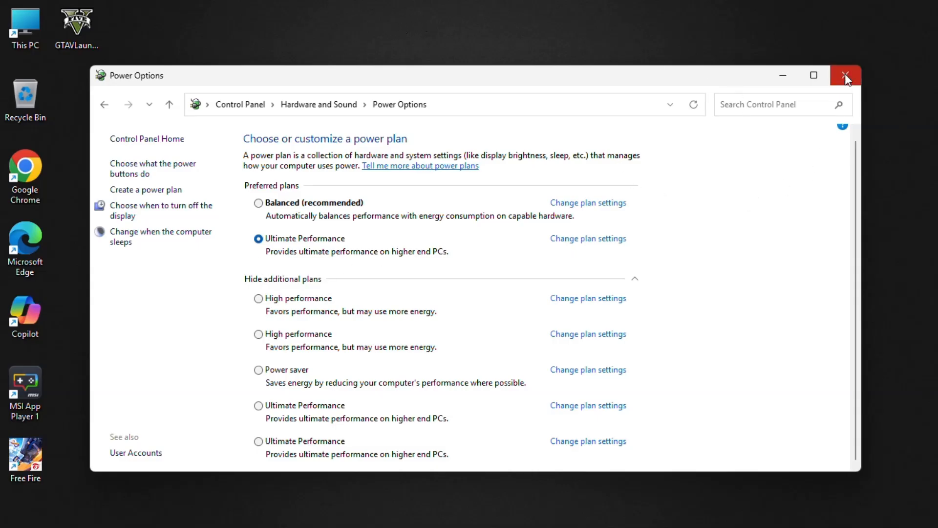
click(288, 278)
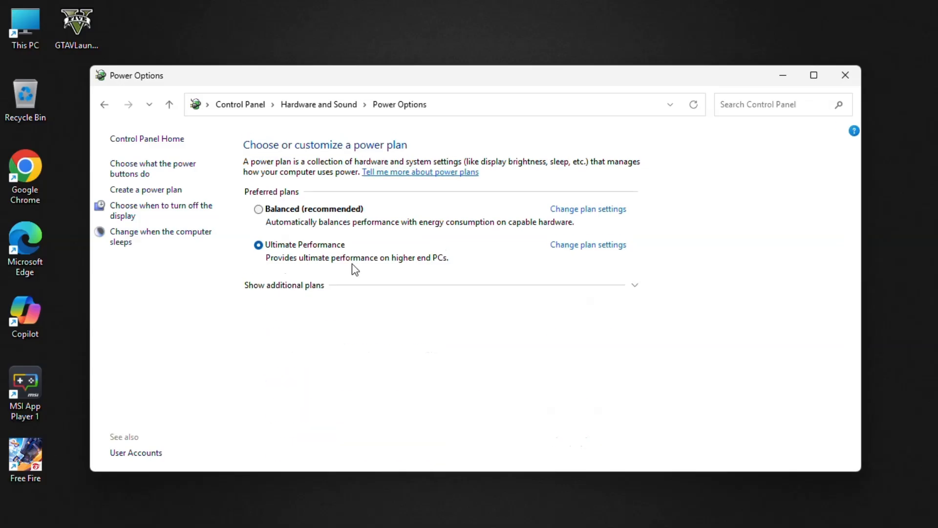
click(848, 77)
Refresh the desktop and open the storage usage details of Local Disk (C:) from its properties
right_click(637, 224)
click(661, 227)
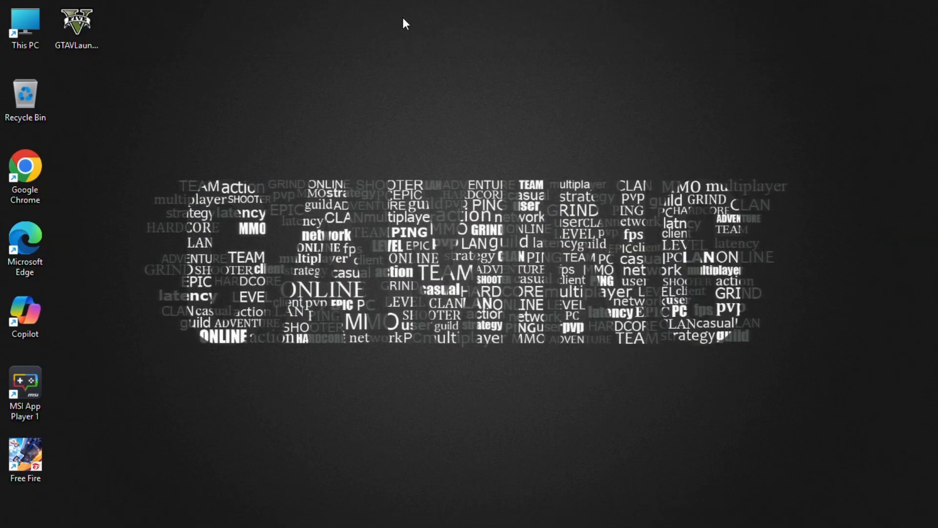
double_click(32, 31)
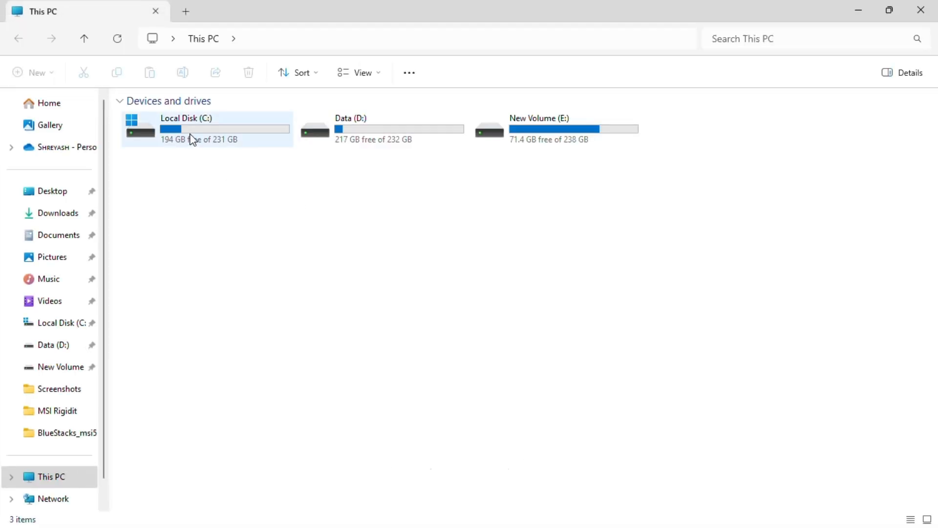
right_click(194, 135)
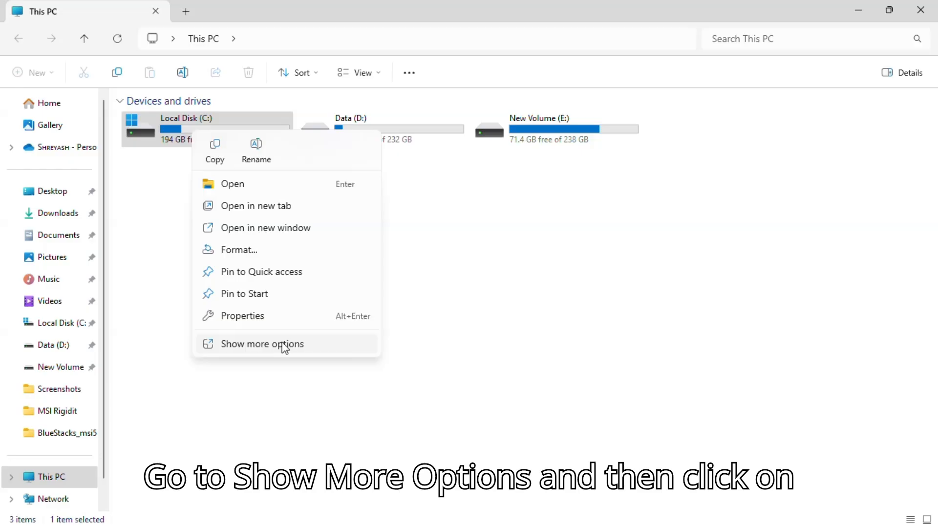
click(273, 317)
click(420, 368)
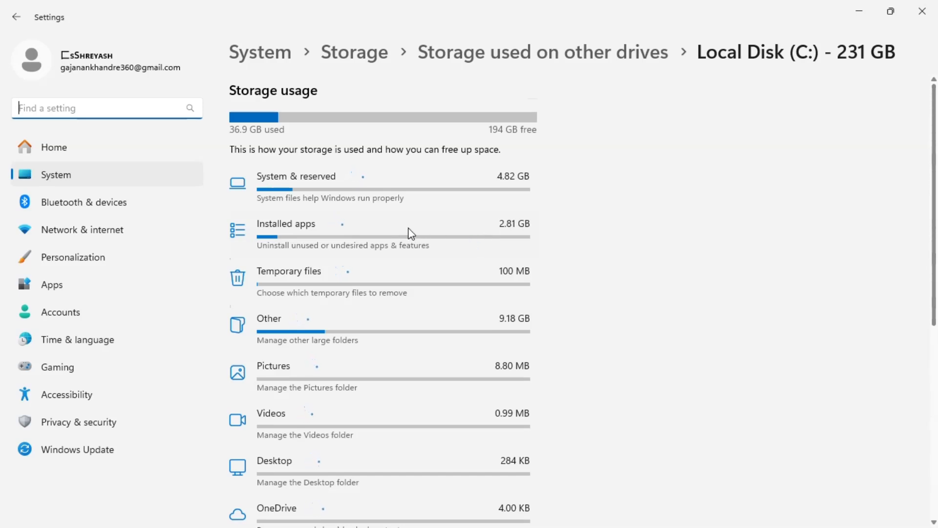
Open the Temporary files category of Local Disk (C:), remove the checked files, and confirm the removal
scroll(412, 234, down, 7)
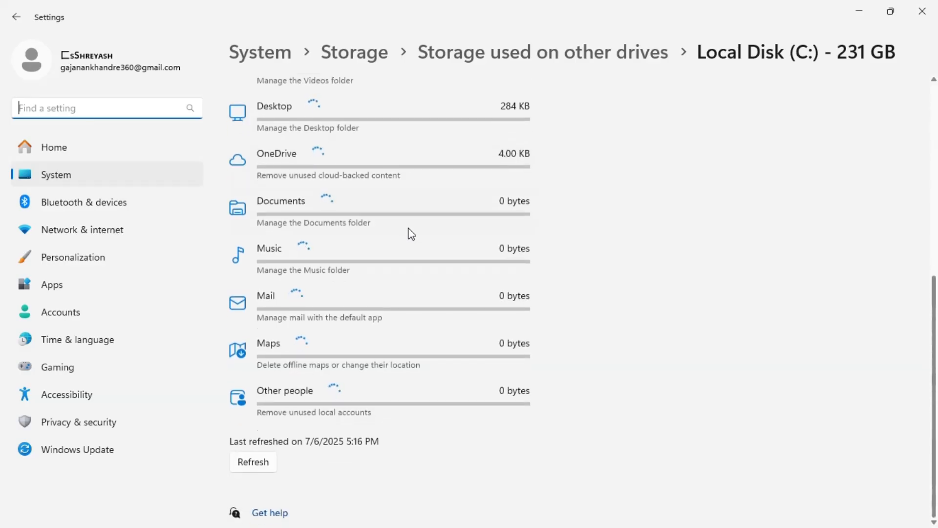
scroll(411, 233, up, 7)
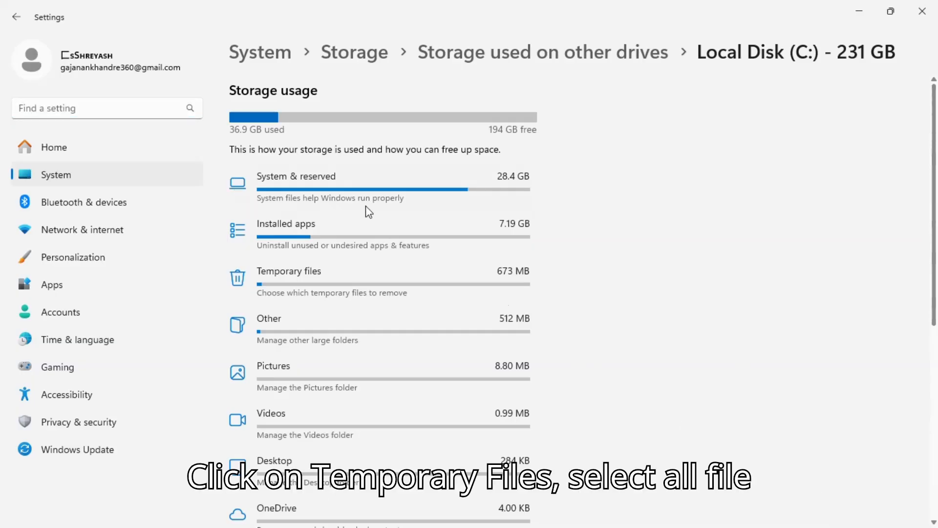
click(308, 277)
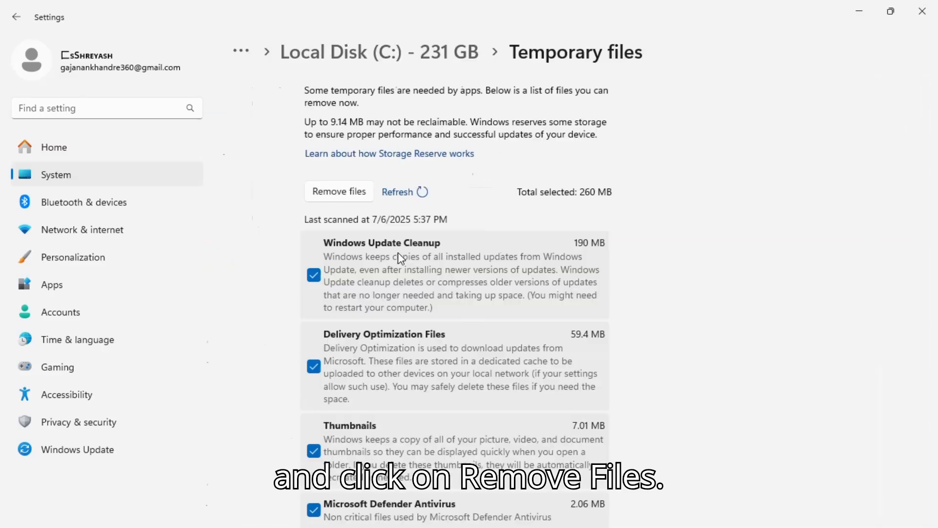
scroll(365, 220, down, 5)
scroll(309, 321, up, 5)
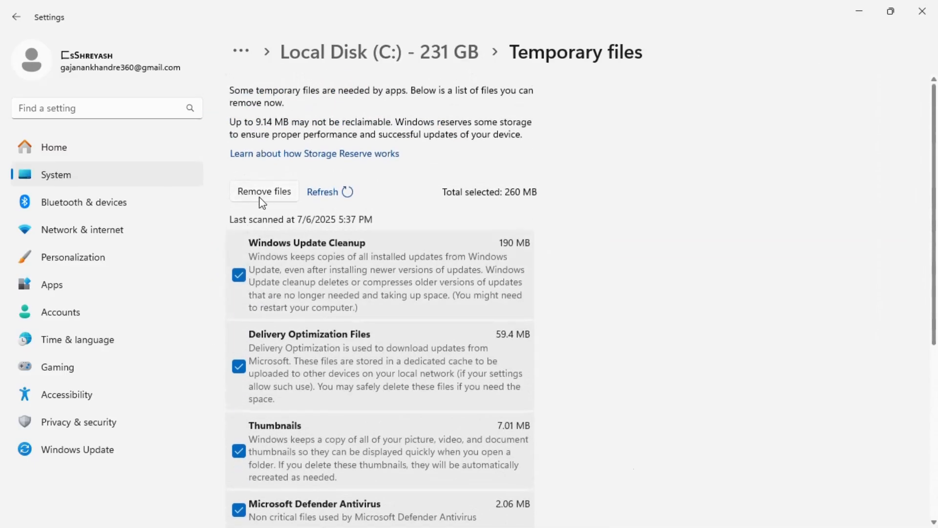
click(256, 199)
click(401, 308)
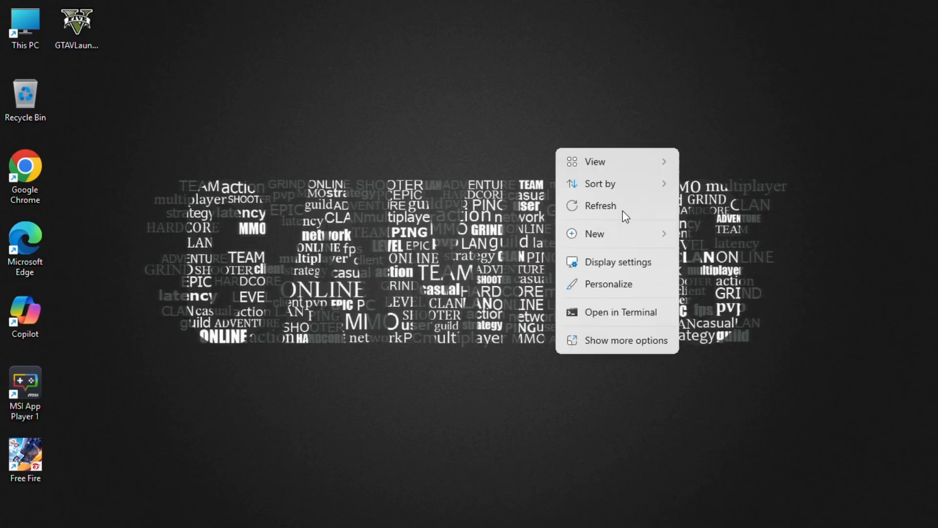
Refresh the desktop twice and open the user's Temp folder with the Run command %temp%
click(632, 202)
right_click(502, 157)
click(565, 213)
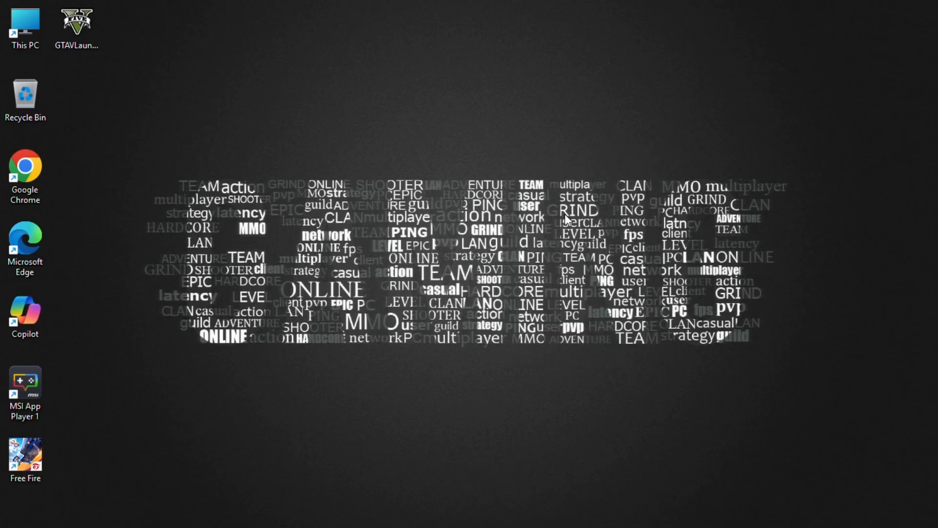
key(super+r)
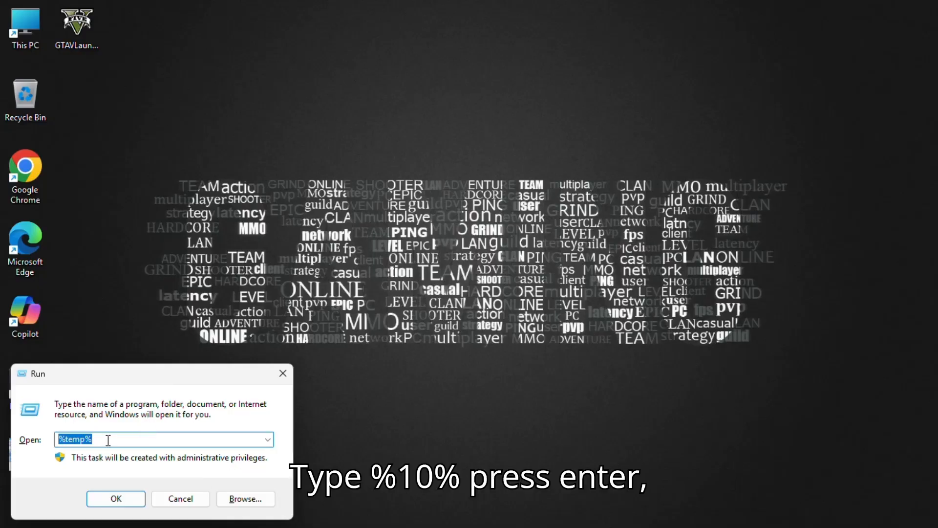
click(178, 436)
key(Return)
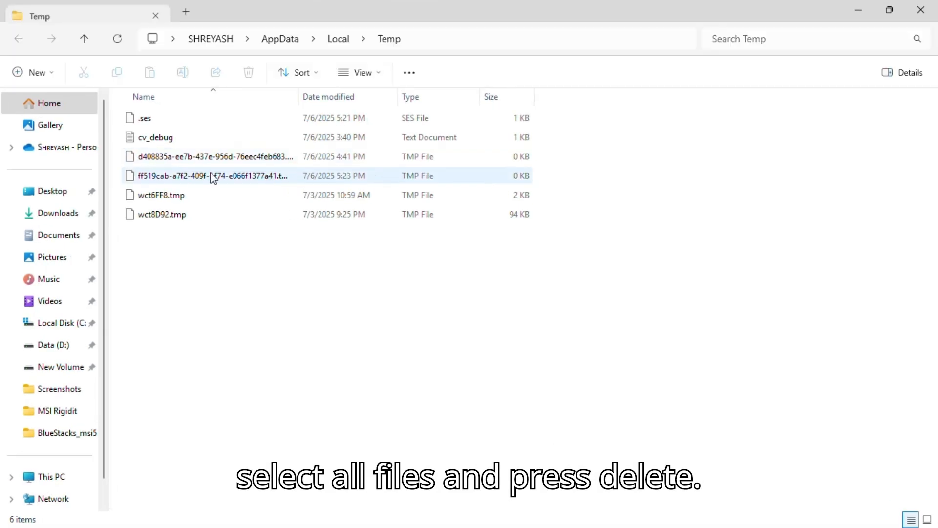
Delete all files in the user's Temp folder, skipping those in use, then close the folder and refresh the desktop
key(ctrl+a)
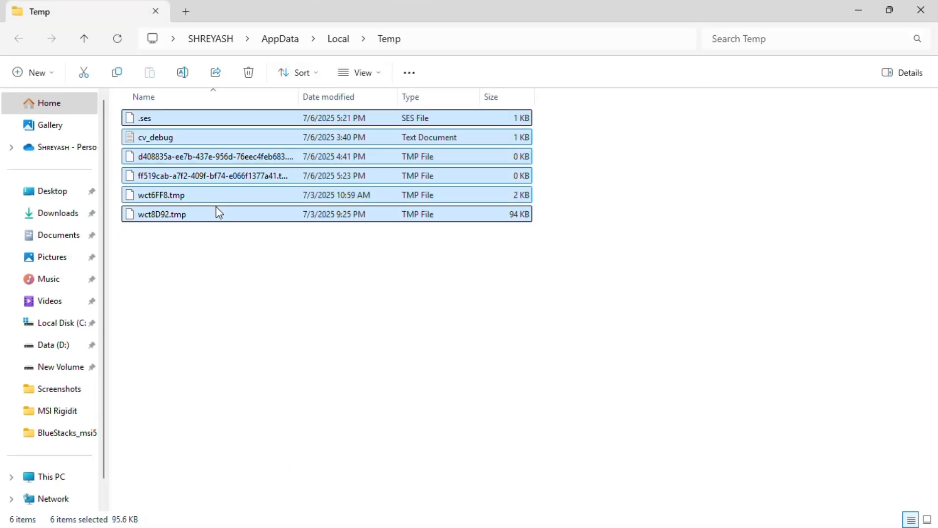
key(Delete)
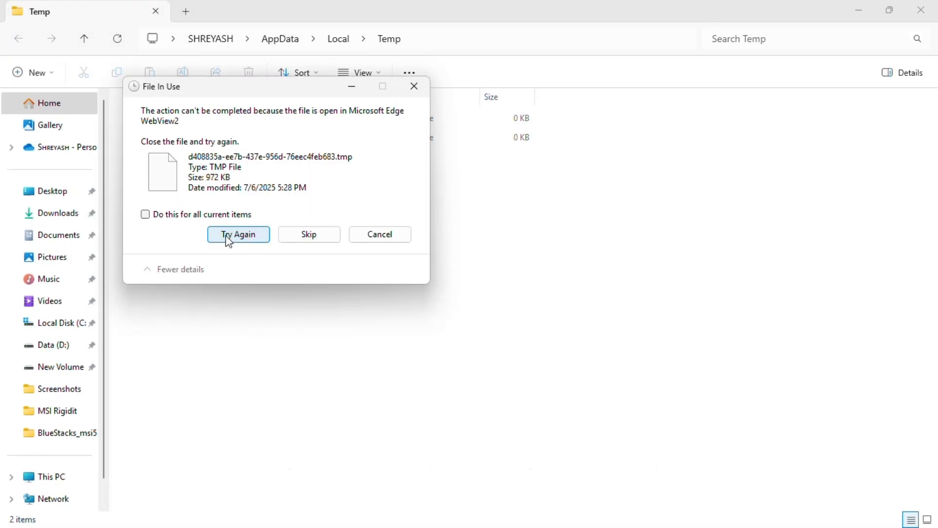
click(318, 238)
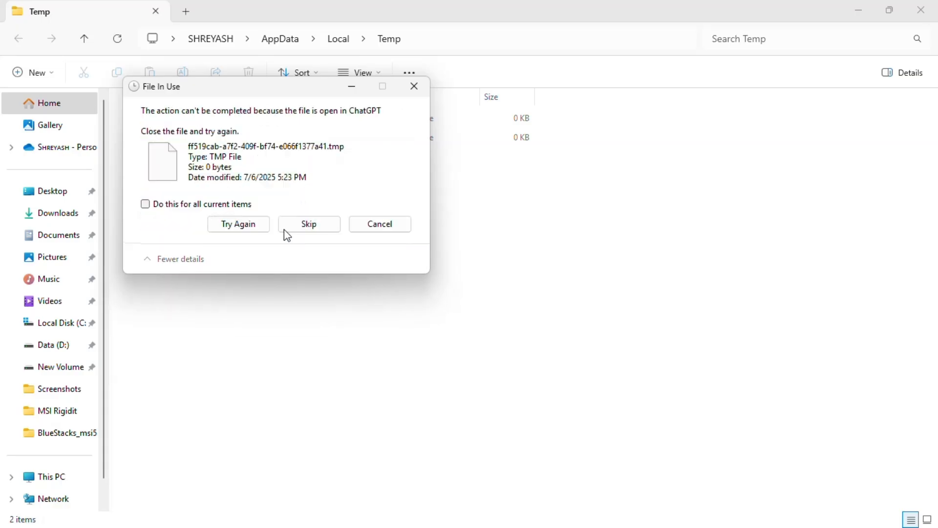
click(307, 234)
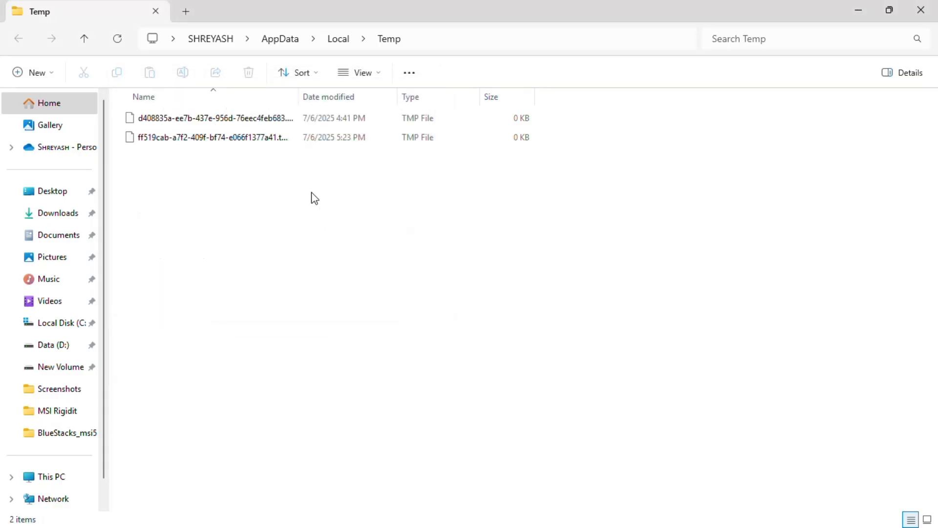
click(936, 3)
right_click(551, 112)
click(606, 173)
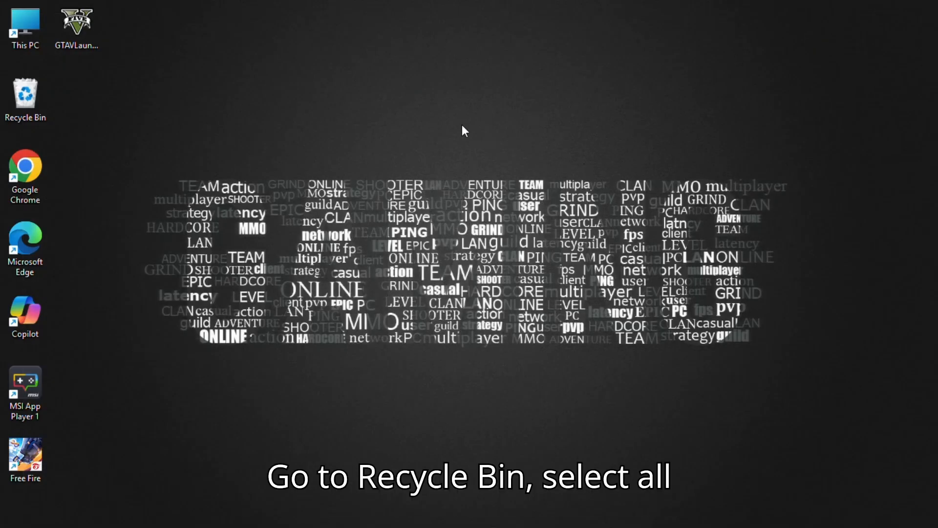
Permanently delete all items in the Recycle Bin and close its window
double_click(27, 103)
key(ctrl+a)
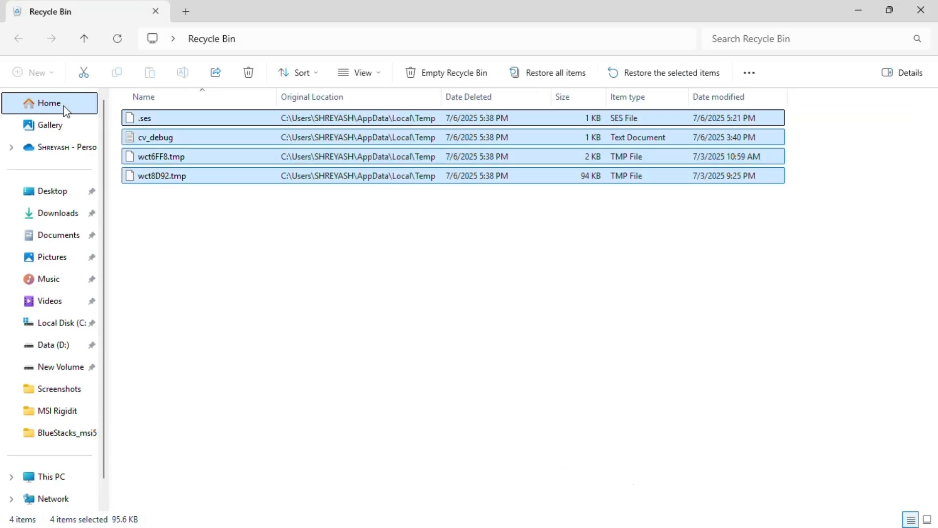
key(Delete)
click(537, 287)
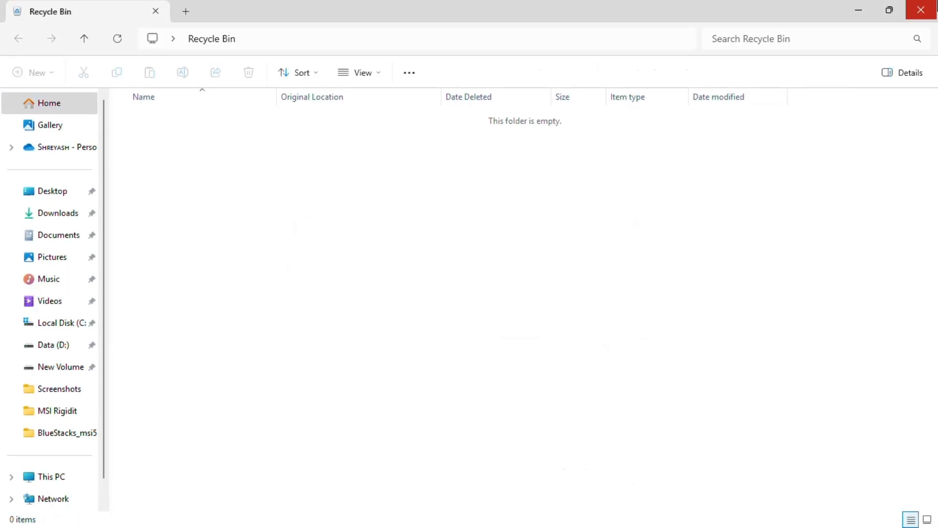
click(921, 10)
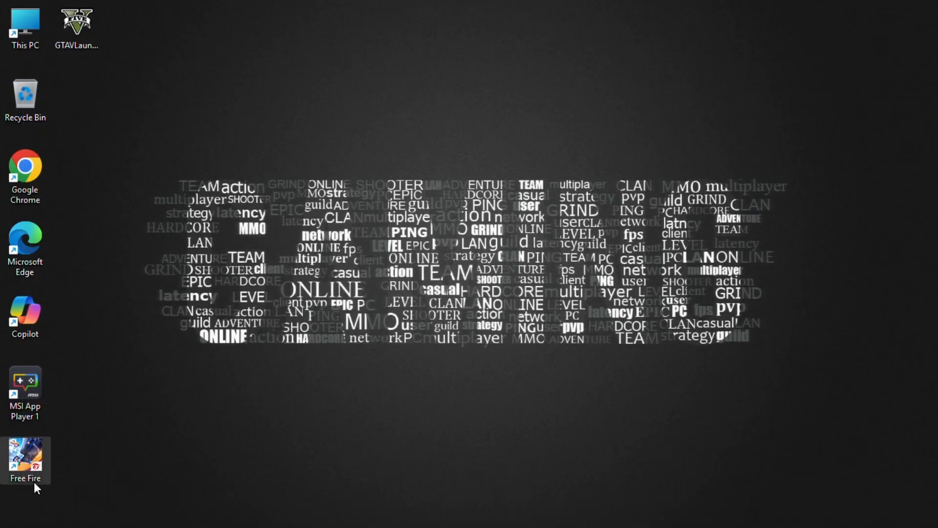
Open the Windows Temp folder by replacing the previous Run command with temp
key(super+r)
key(BackSpace)
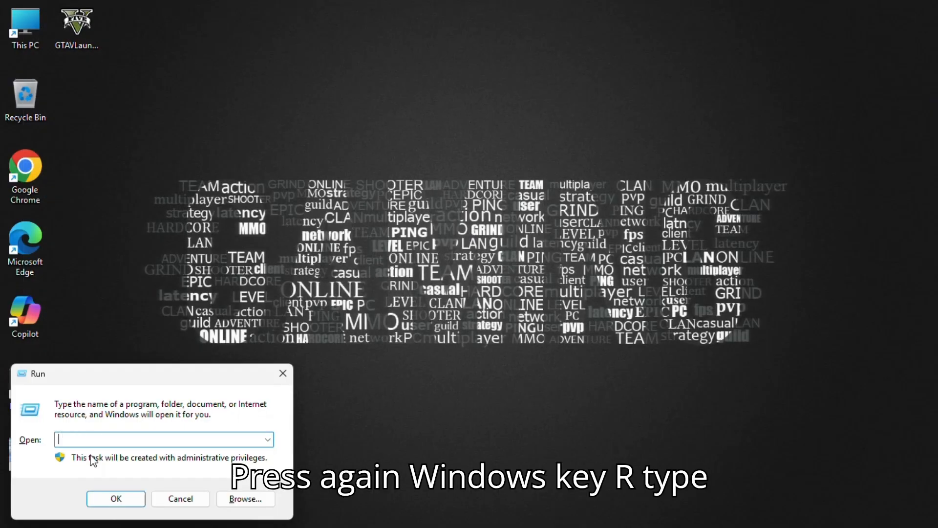
text(temp)
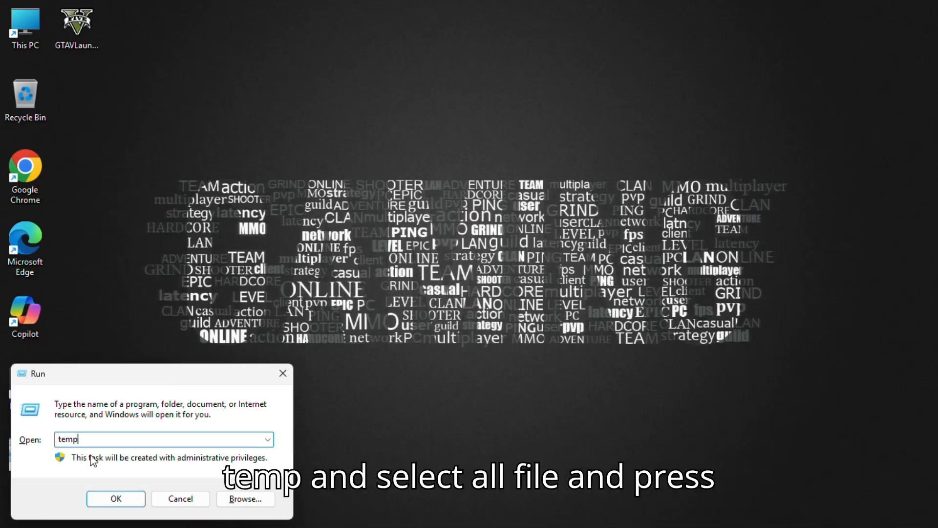
key(Return)
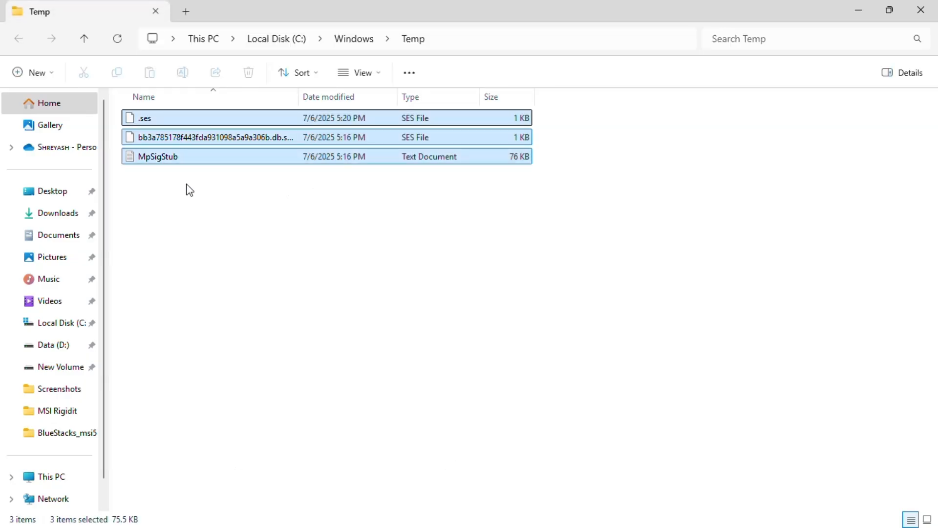
Delete all files in the Windows Temp folder, close it, and refresh the desktop
key(Delete)
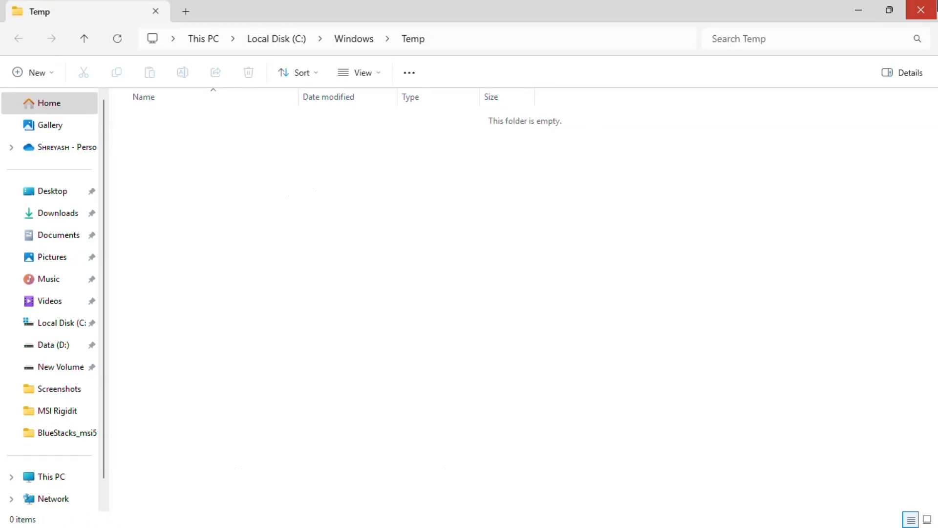
click(921, 10)
right_click(229, 138)
click(295, 198)
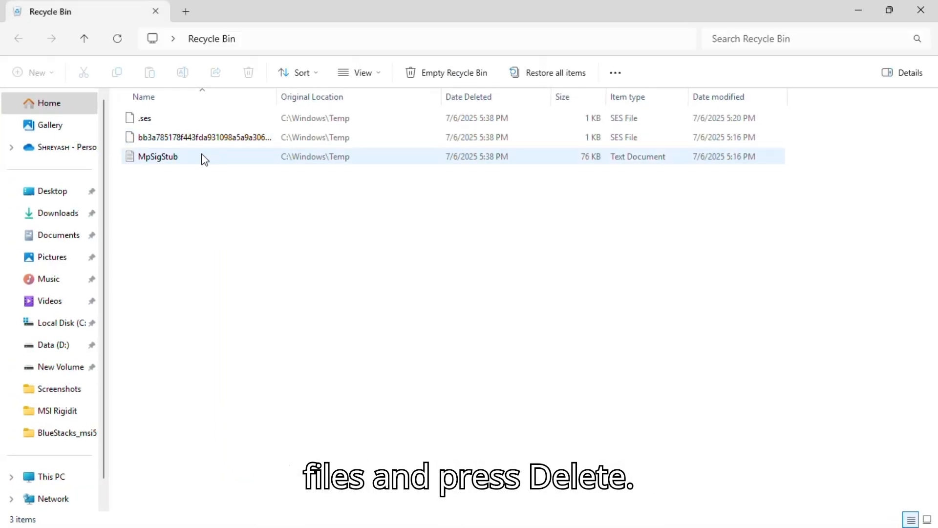
Permanently delete the Windows Temp files from the Recycle Bin, close it, and refresh the desktop
key(ctrl+a)
key(Delete)
click(520, 283)
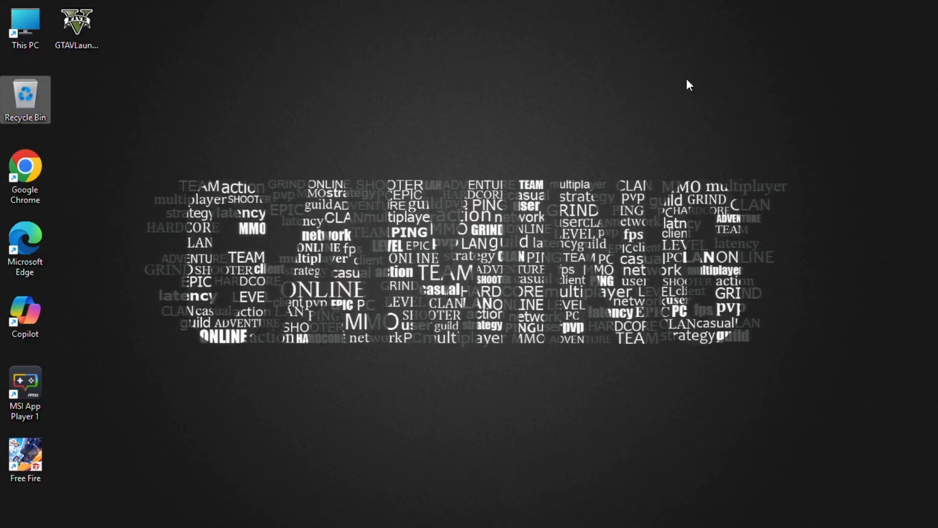
right_click(686, 79)
click(734, 137)
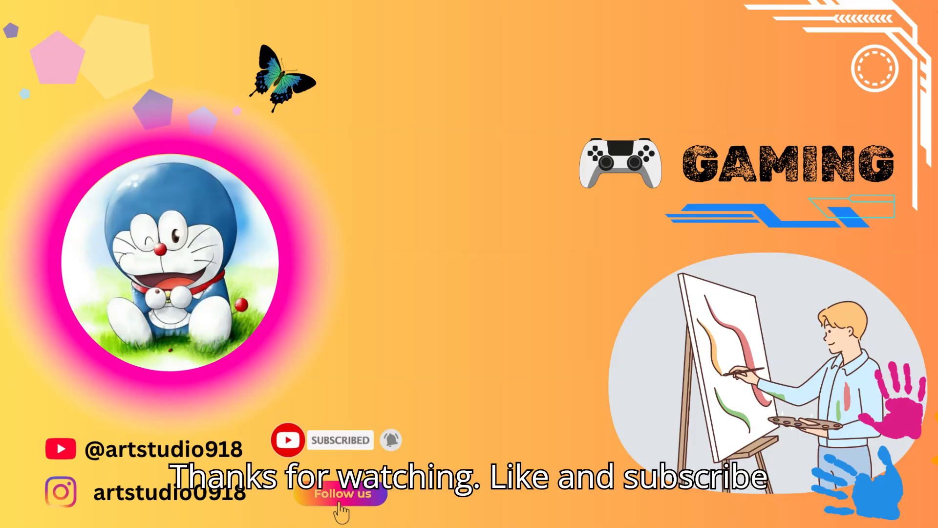